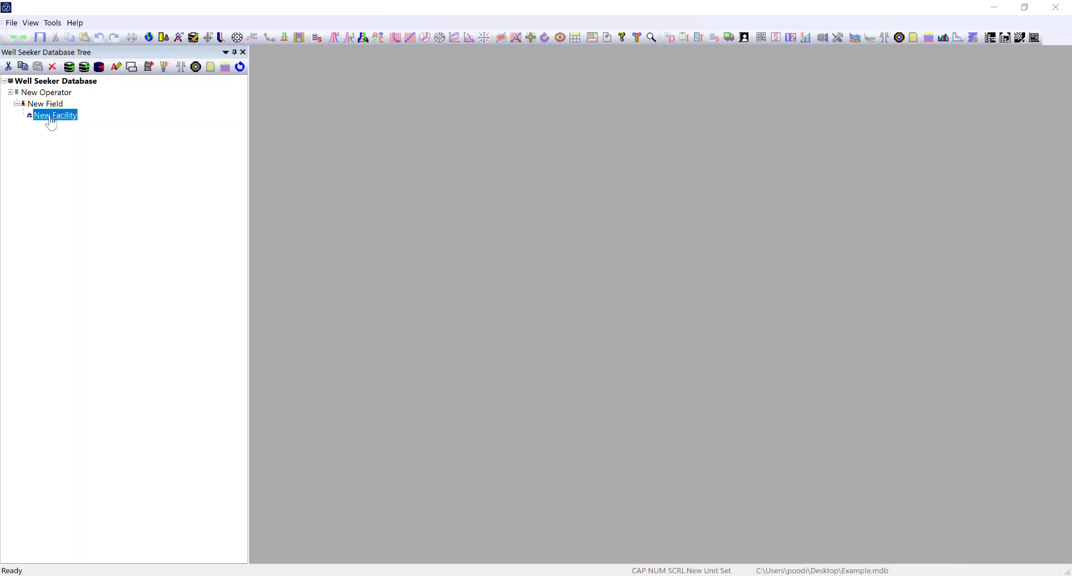
# Step: Open the template editor from New Facility's properties and create a new template named Test
pyautogui.click(133, 70)
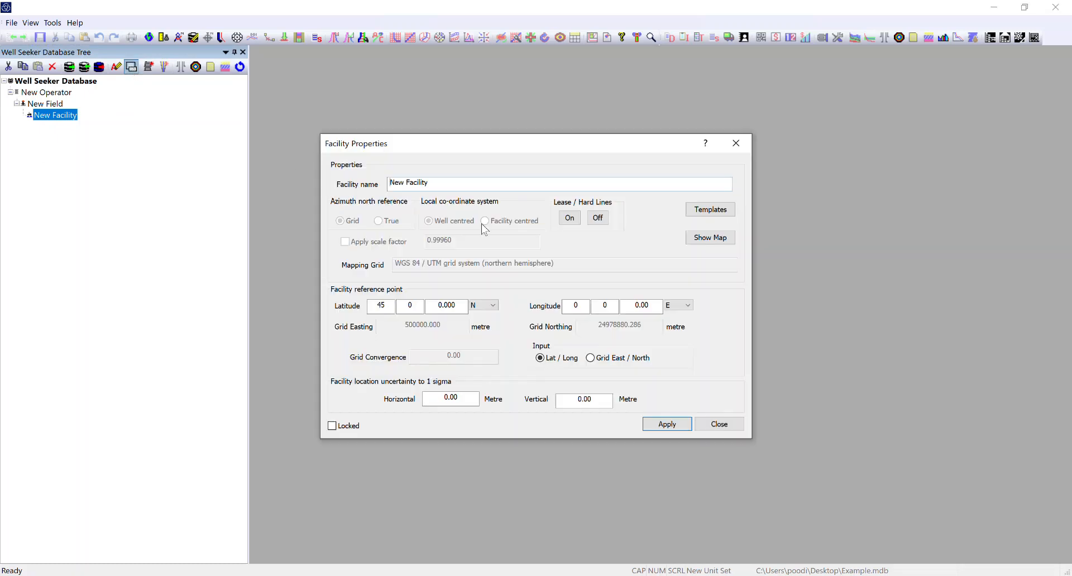
pyautogui.click(719, 214)
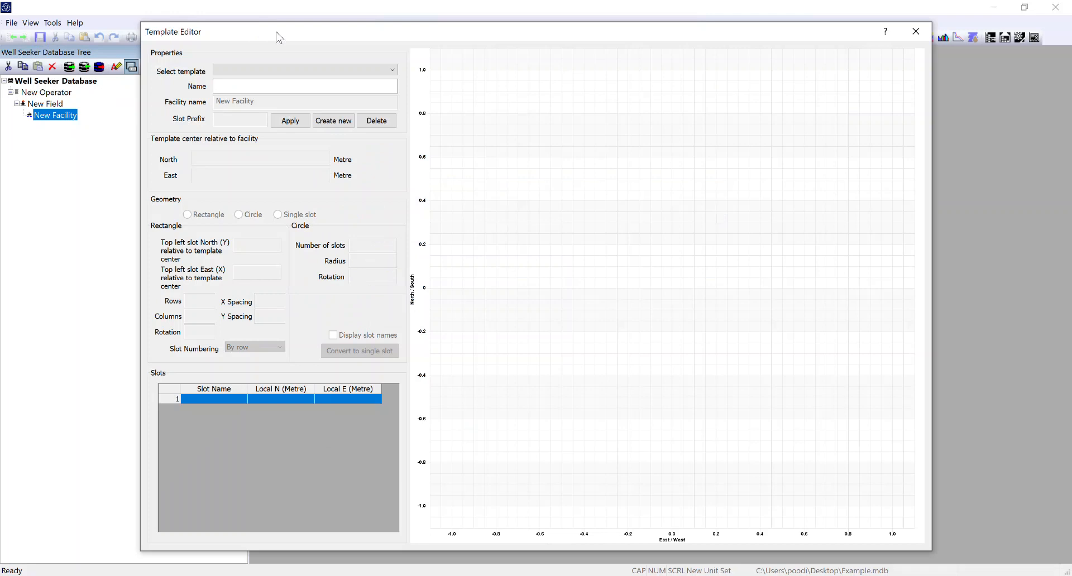
pyautogui.click(338, 127)
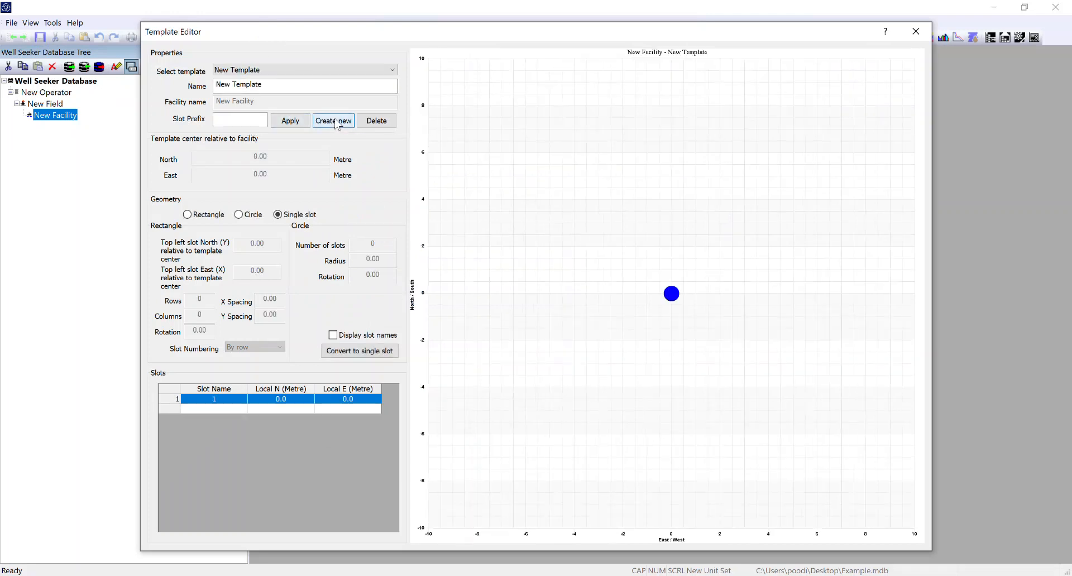
pyautogui.moveTo(280, 86); pyautogui.dragTo(132, 69)
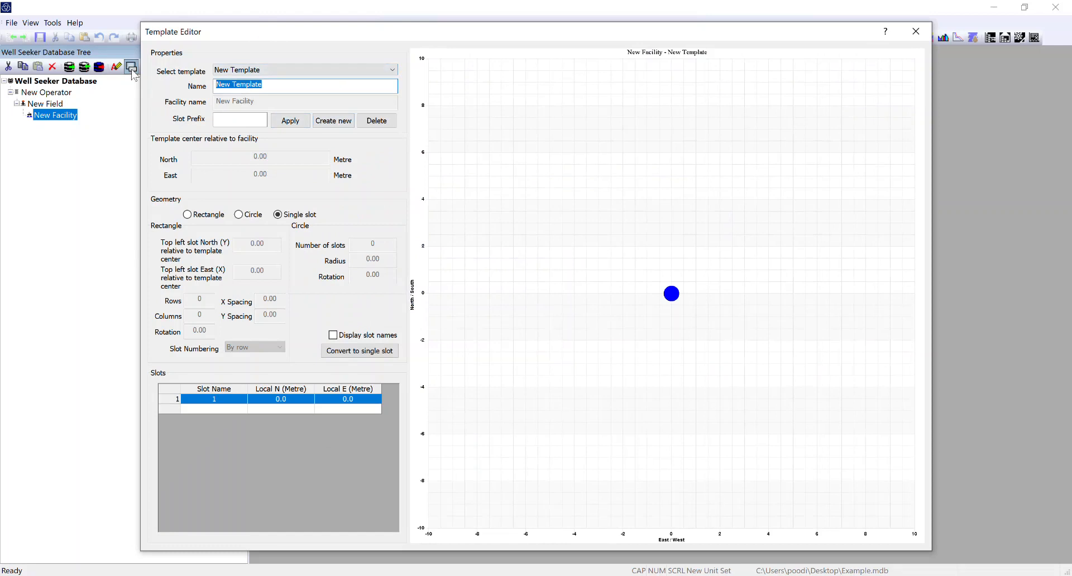
pyautogui.write('Test')
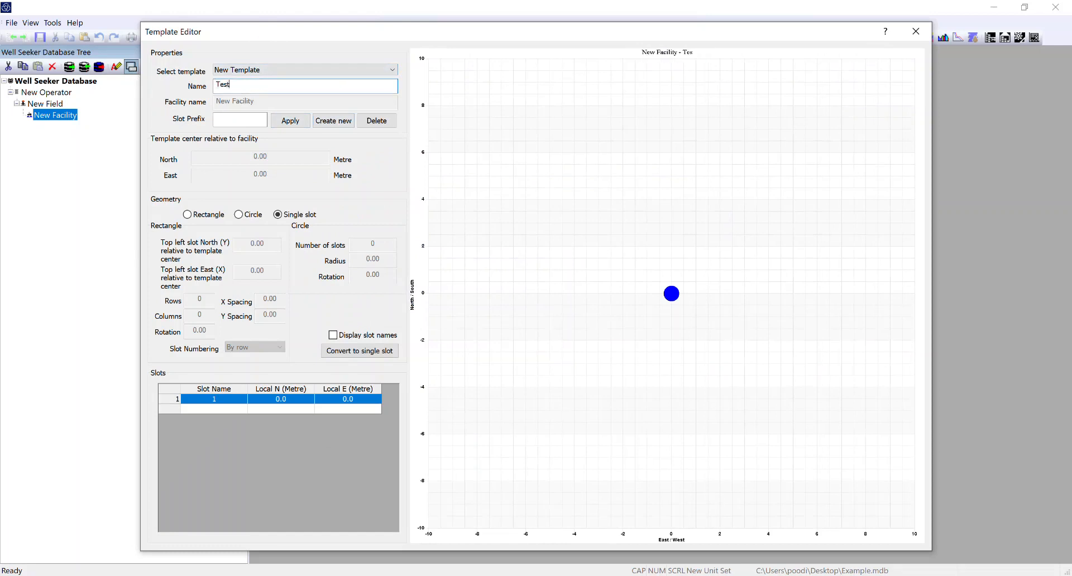
# Step: Set the Test template's slot prefix to NW
pyautogui.click(243, 120)
pyautogui.write('NW')
pyautogui.click(311, 397)
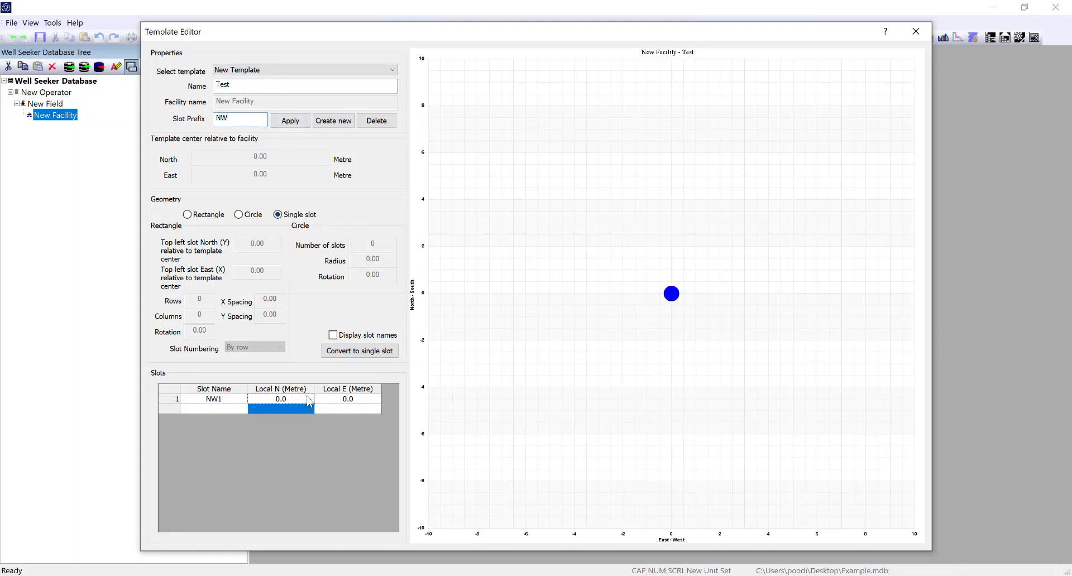
pyautogui.click(353, 401)
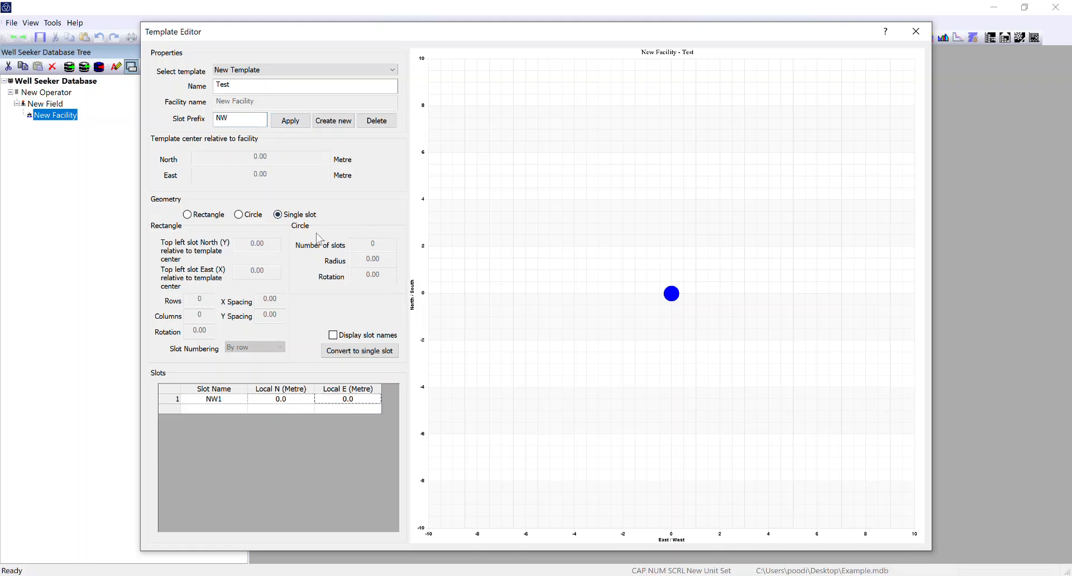
# Step: Switch the template geometry to a circle with 10 slots and a radius of 50
pyautogui.click(238, 215)
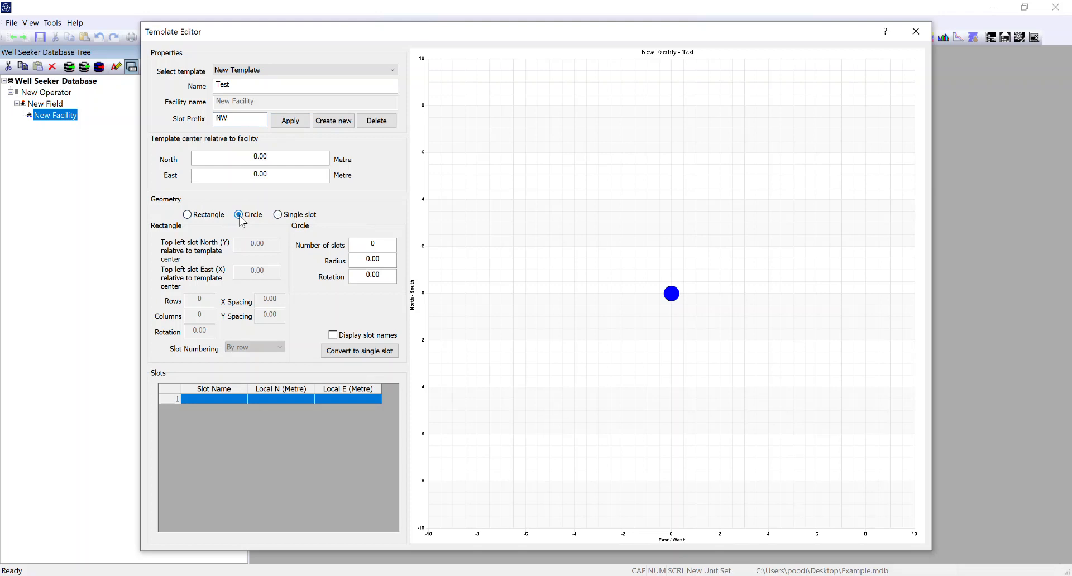
pyautogui.doubleClick(372, 245)
pyautogui.write('10')
pyautogui.press('Tab')
pyautogui.write('50')
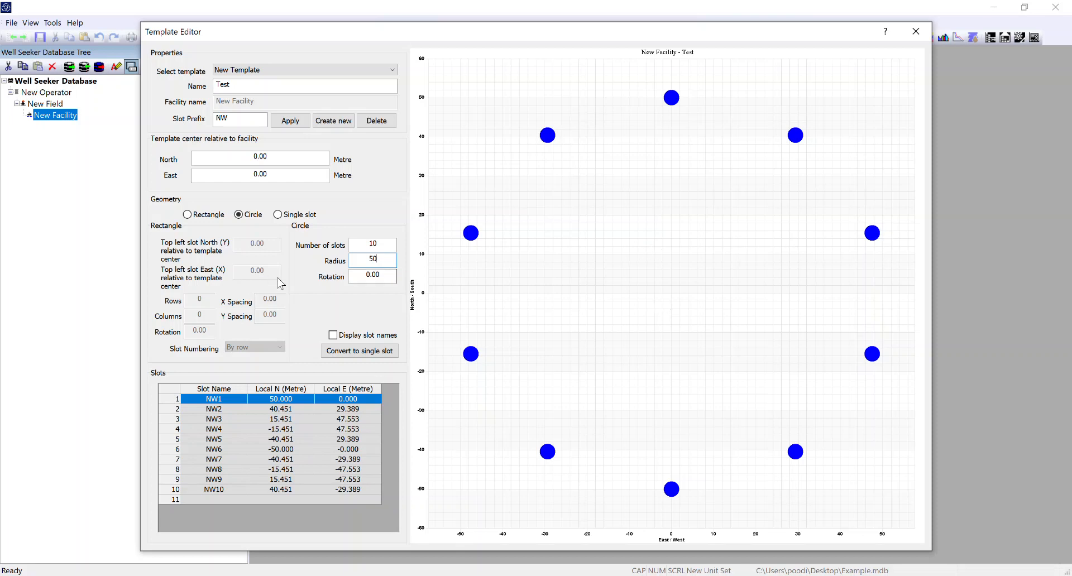
# Step: Try rotating the circular slot pattern by 1, 2 and 3 degrees, and reset the rotation to 0
pyautogui.press('Tab')
pyautogui.write('1')
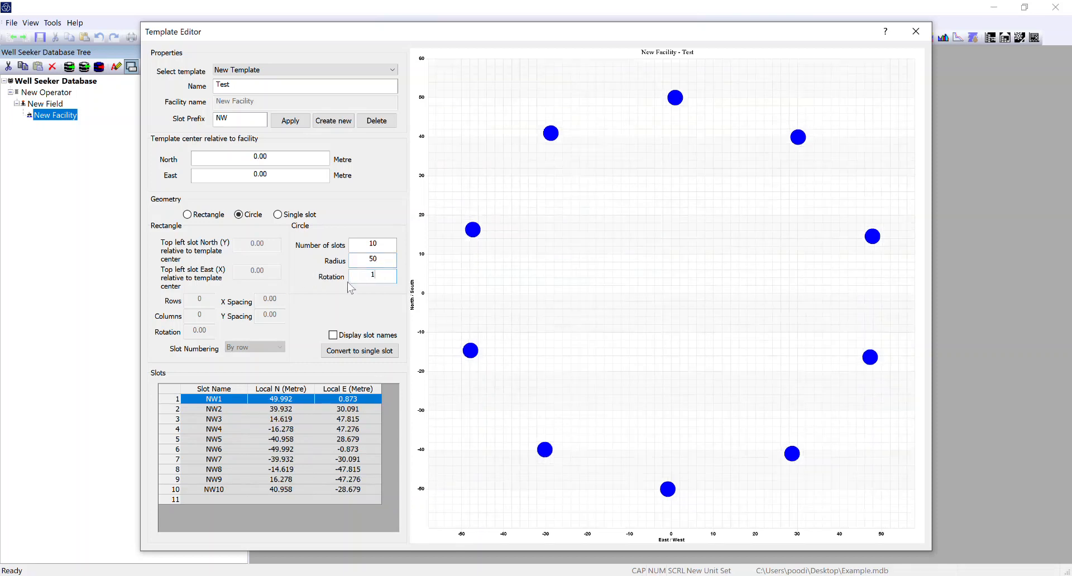
pyautogui.press('BackSpace')
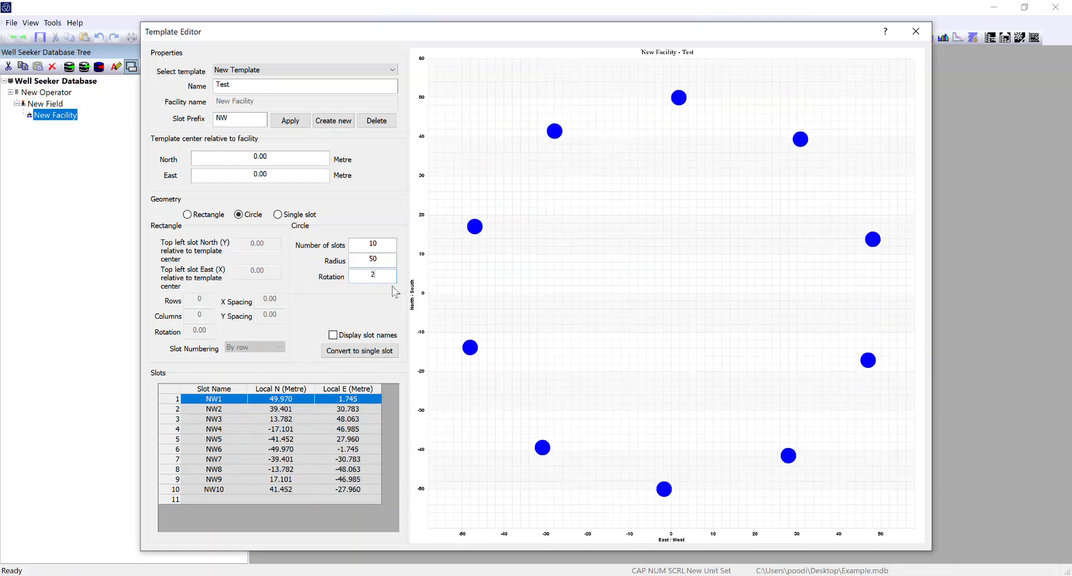
pyautogui.write('3')
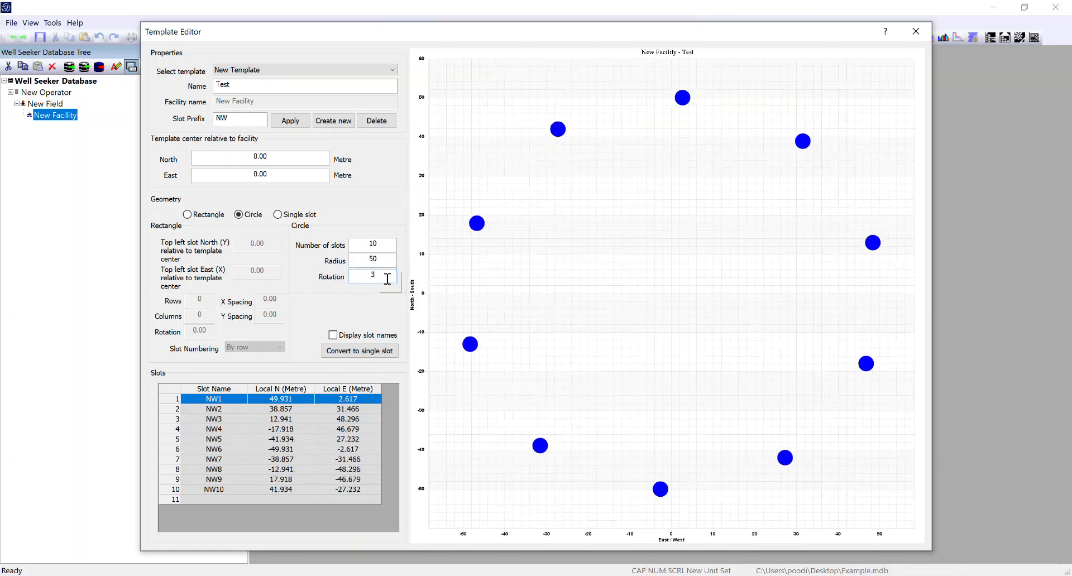
pyautogui.write('0')
pyautogui.press('BackSpace')
pyautogui.press('BackSpace')
pyautogui.write('0')
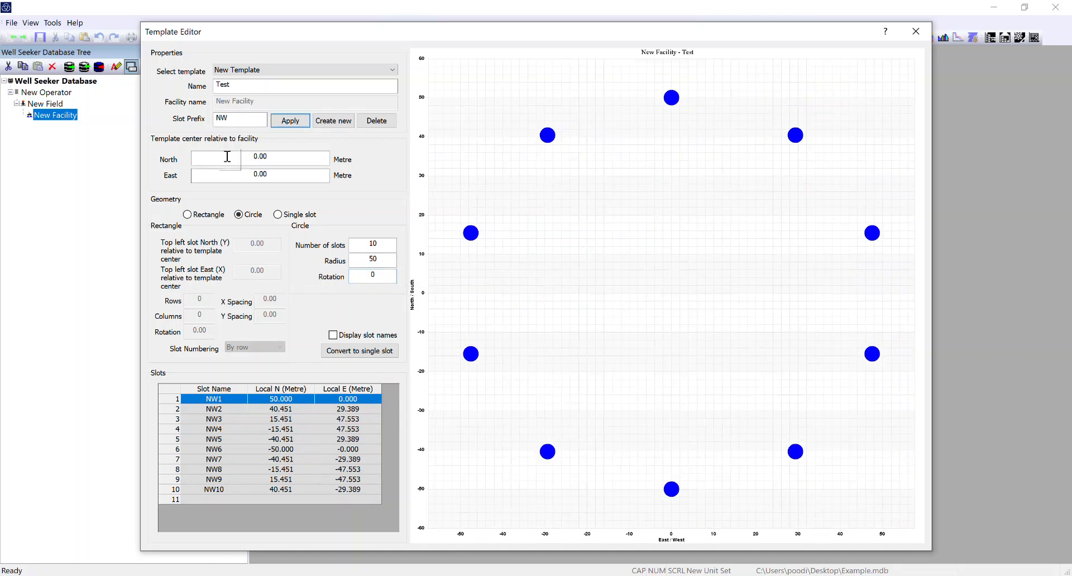
pyautogui.click(282, 159)
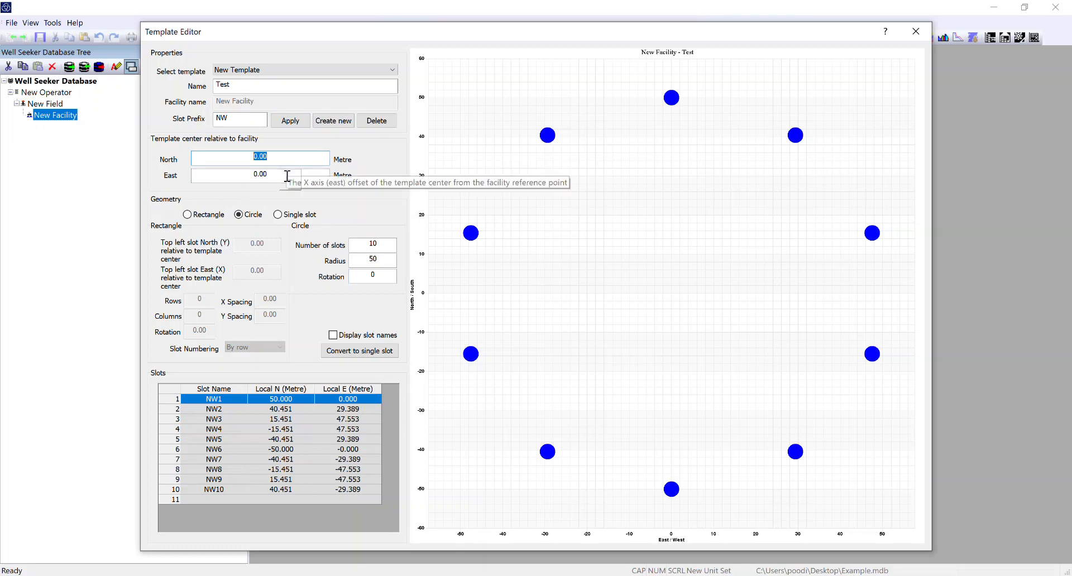
# Step: Switch the template geometry to a rectangle with 5 rows, 2 columns, X spacing 10 and Y spacing 20
pyautogui.click(204, 218)
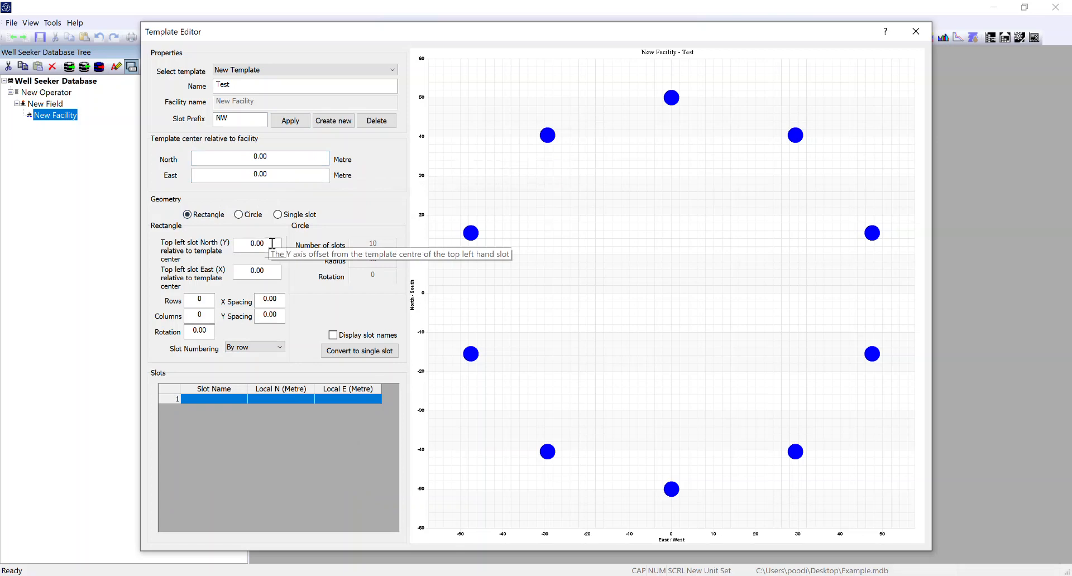
pyautogui.doubleClick(199, 300)
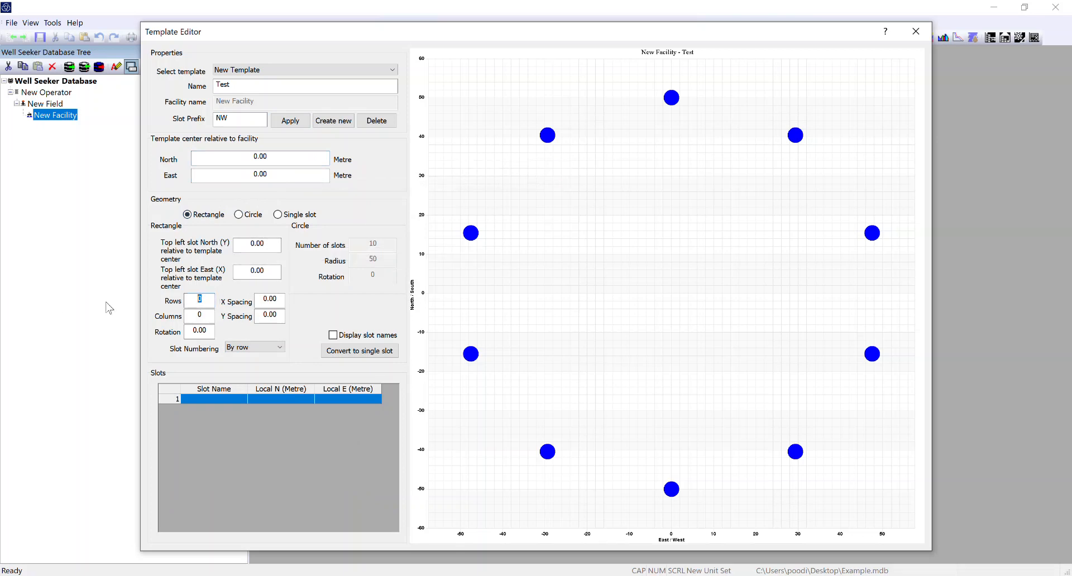
pyautogui.write('5')
pyautogui.press('Tab')
pyautogui.write('2')
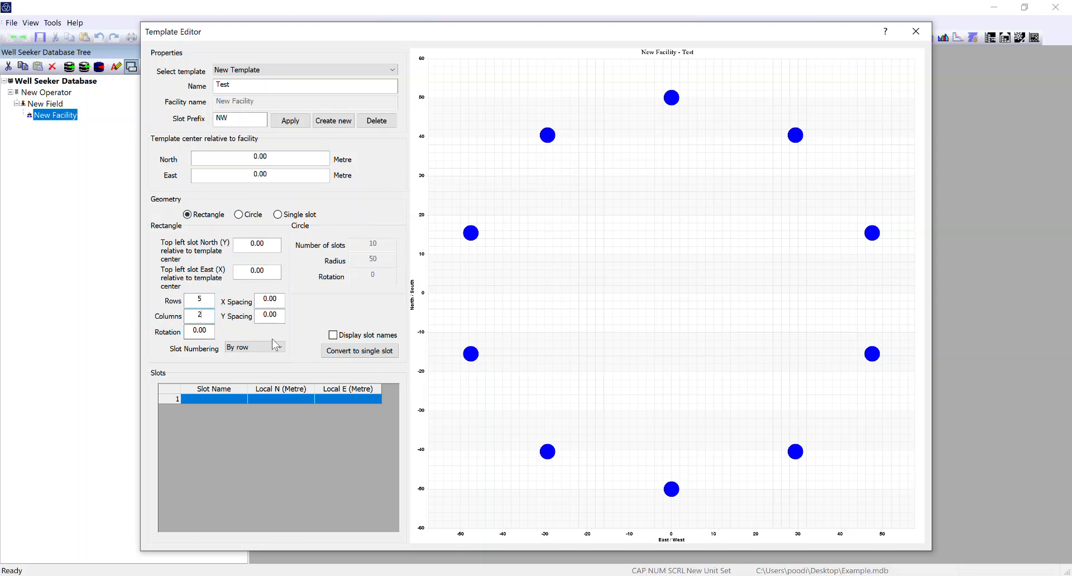
pyautogui.doubleClick(282, 297)
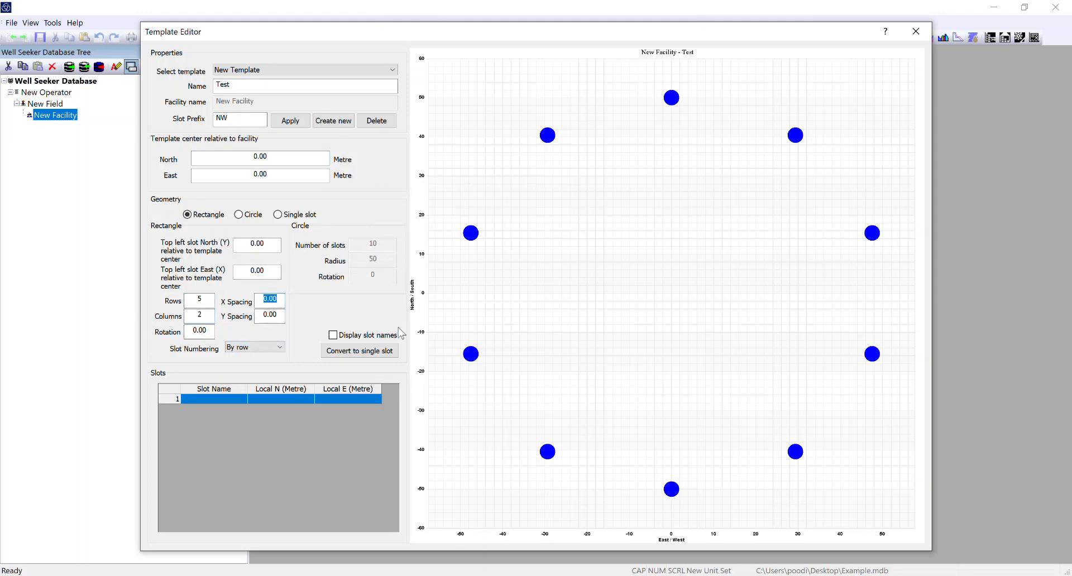
pyautogui.write('10')
pyautogui.doubleClick(279, 316)
pyautogui.write('20')
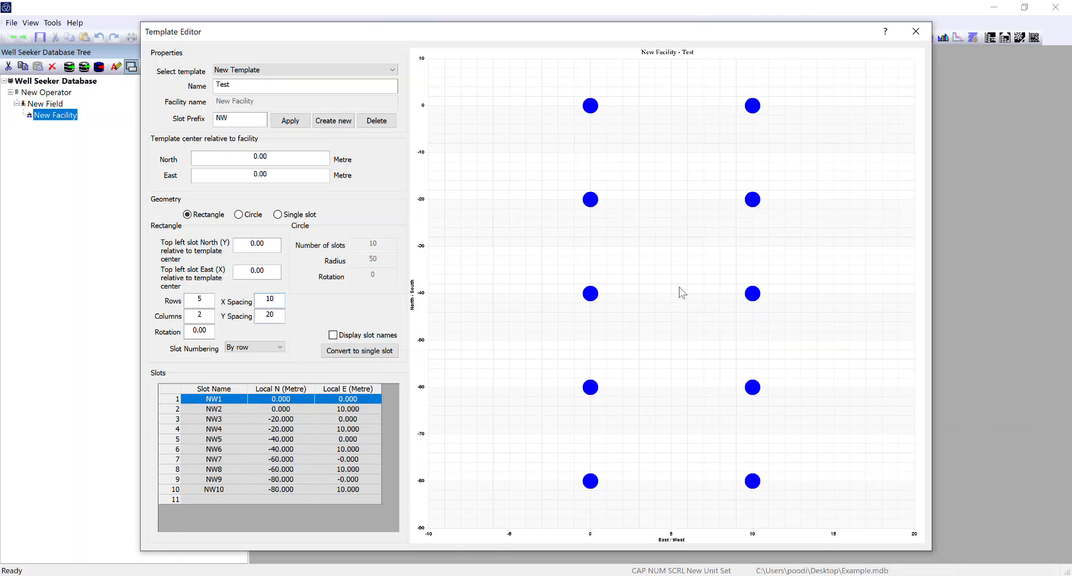
# Step: Centre the rectangular pattern by offsetting its top left slot to East -5 and North 40 from the template center
pyautogui.doubleClick(273, 270)
pyautogui.write('-5')
pyautogui.doubleClick(262, 241)
pyautogui.write('2')
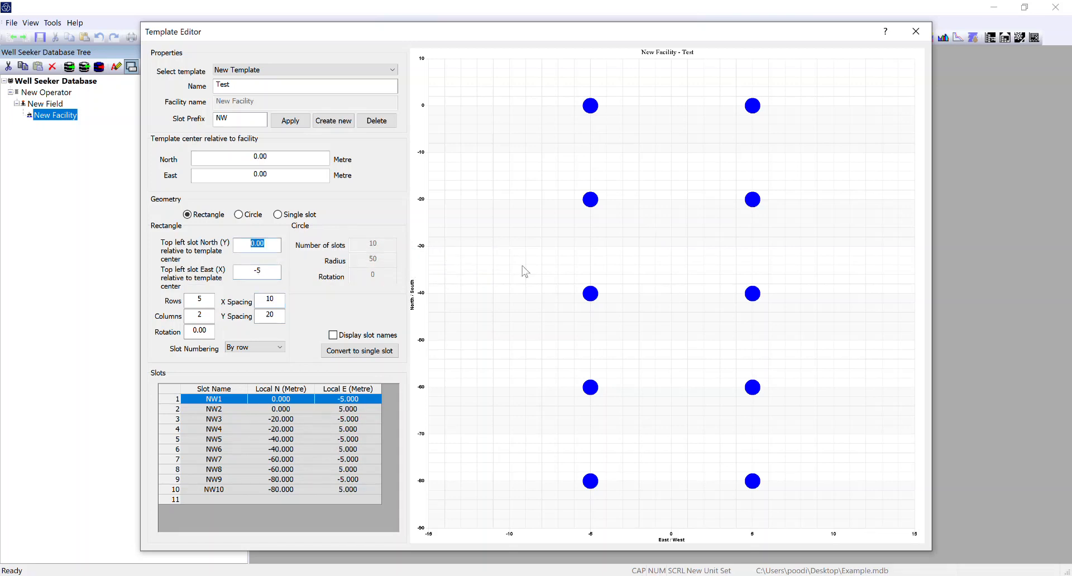
pyautogui.write('0')
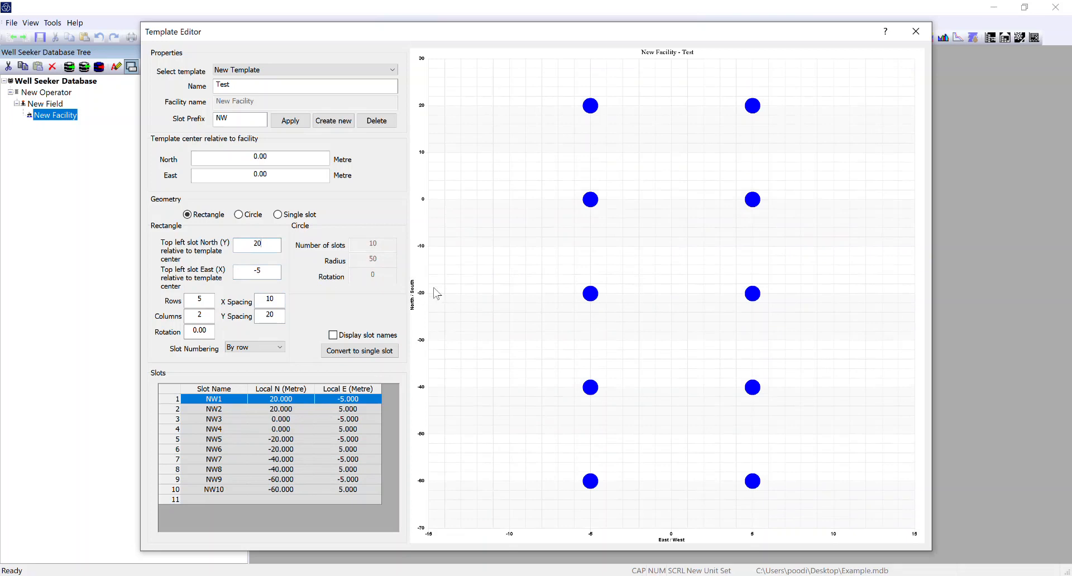
pyautogui.doubleClick(277, 241)
pyautogui.write('40')
# Step: Try a rotation of 1 on the rectangular slot pattern and reset it to 0
pyautogui.moveTo(211, 332); pyautogui.dragTo(187, 334)
pyautogui.write('1')
pyautogui.doubleClick(197, 330)
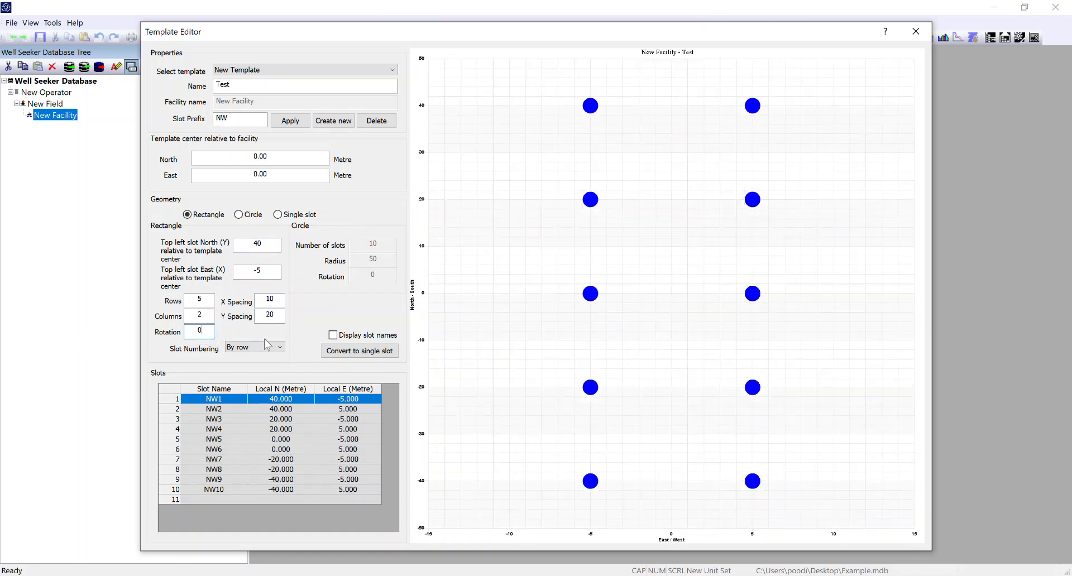
# Step: Display the slot names on the plot and number the slots by column
pyautogui.click(333, 336)
pyautogui.click(258, 347)
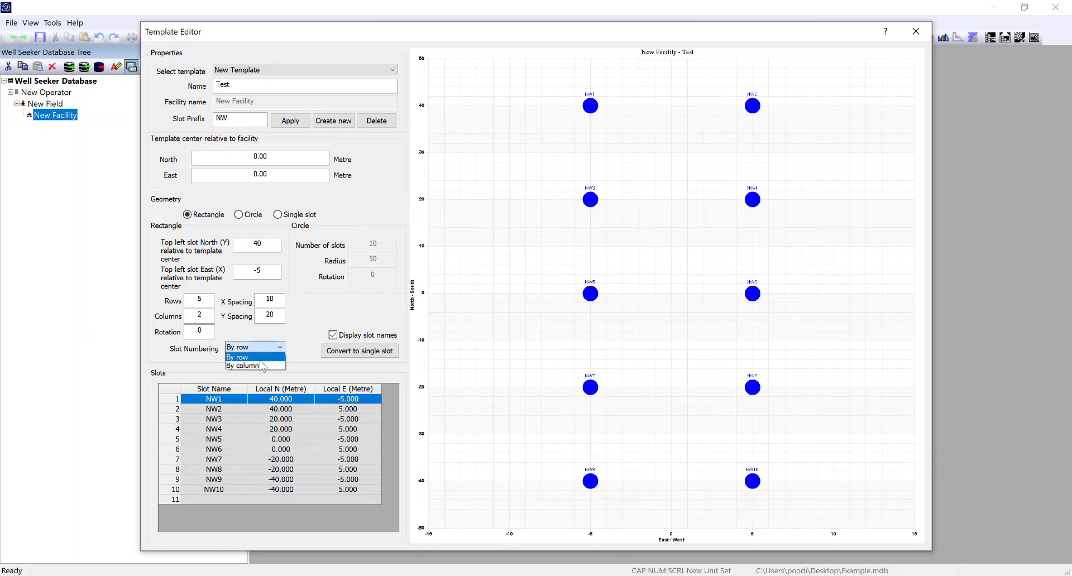
pyautogui.click(261, 367)
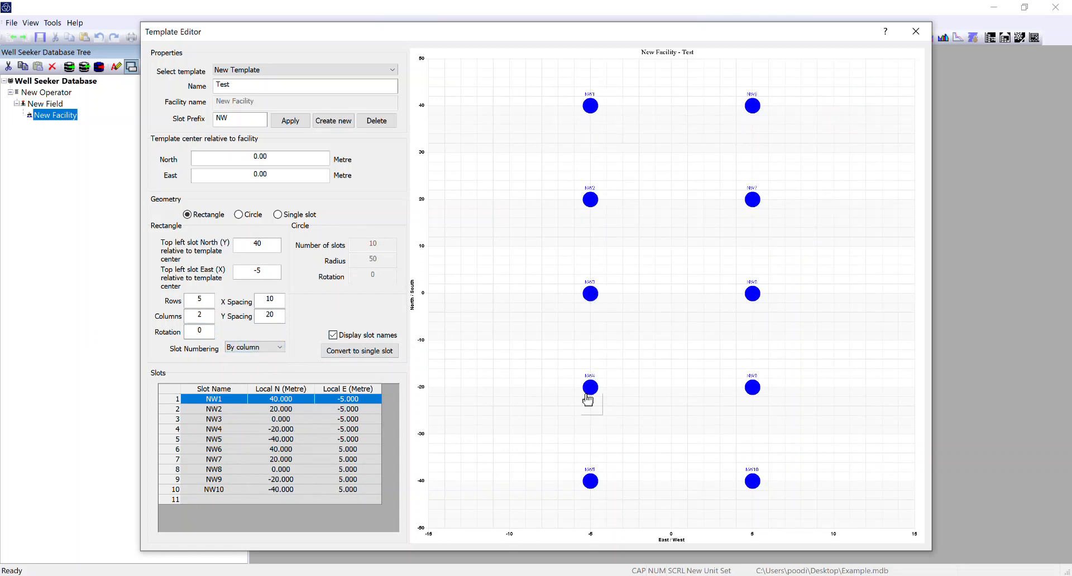
# Step: Clear the slot prefix and enter NW again
pyautogui.doubleClick(221, 118)
pyautogui.press('BackSpace')
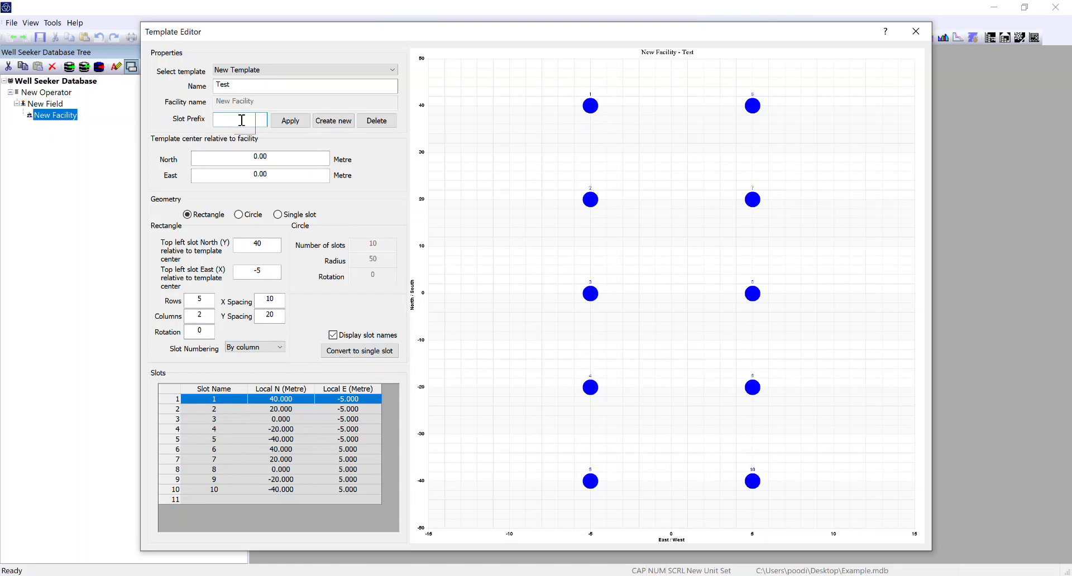
pyautogui.write('NW')
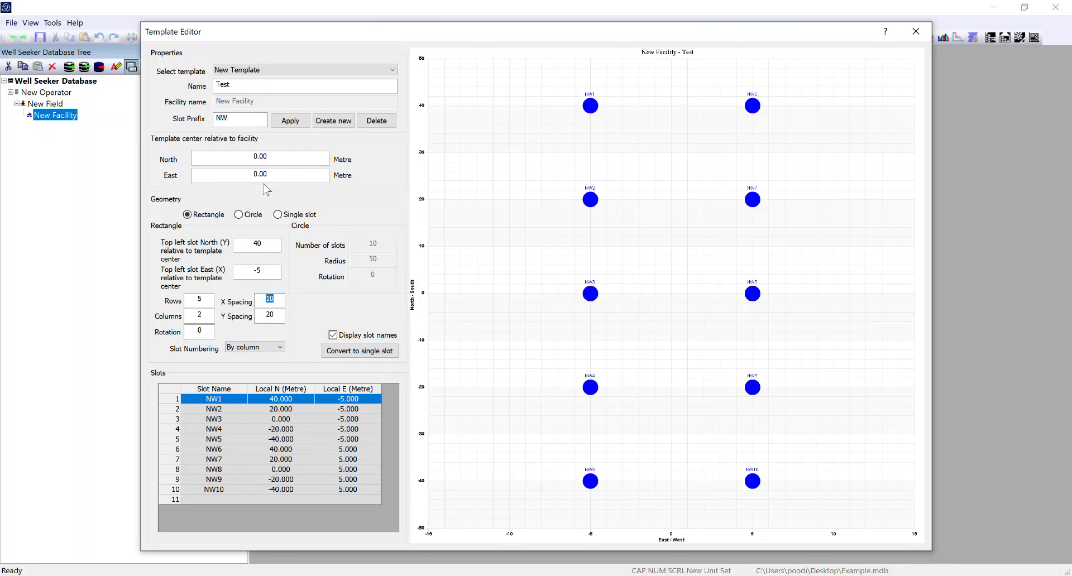
# Step: Apply the Test template and convert its rectangular pattern to individually editable single slots
pyautogui.click(289, 120)
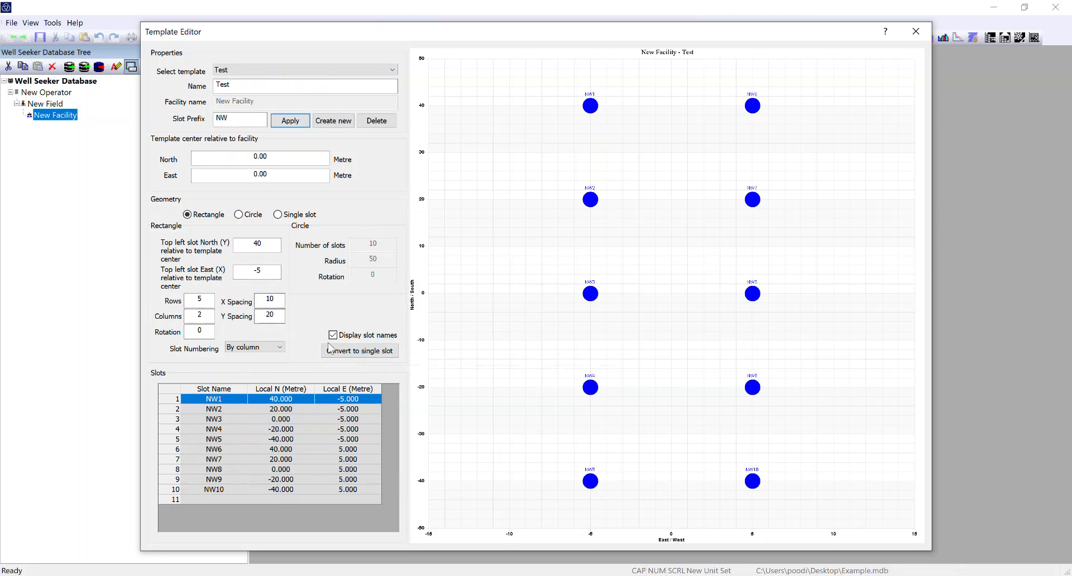
pyautogui.click(355, 351)
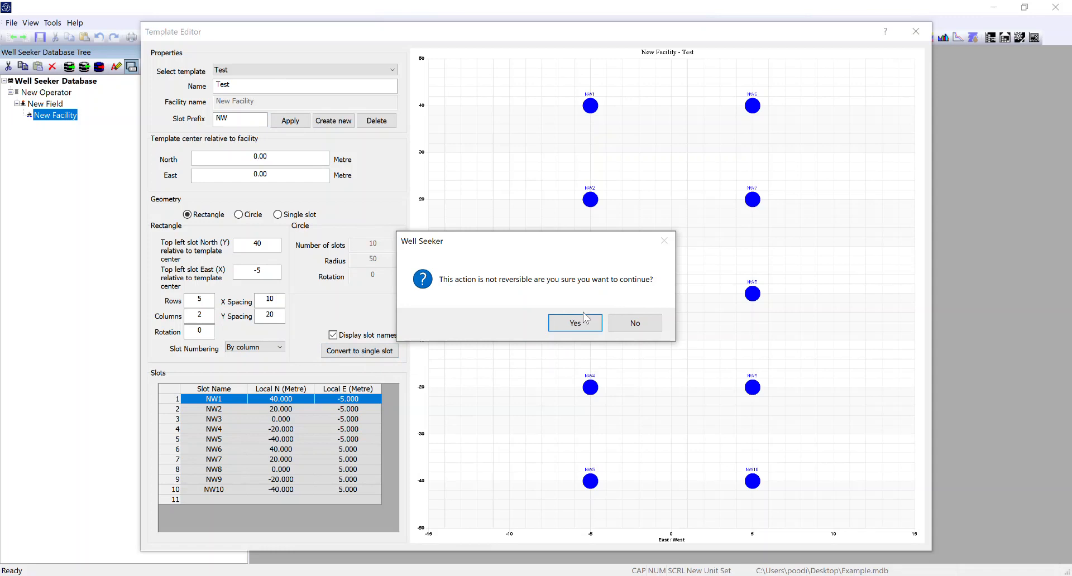
pyautogui.click(575, 323)
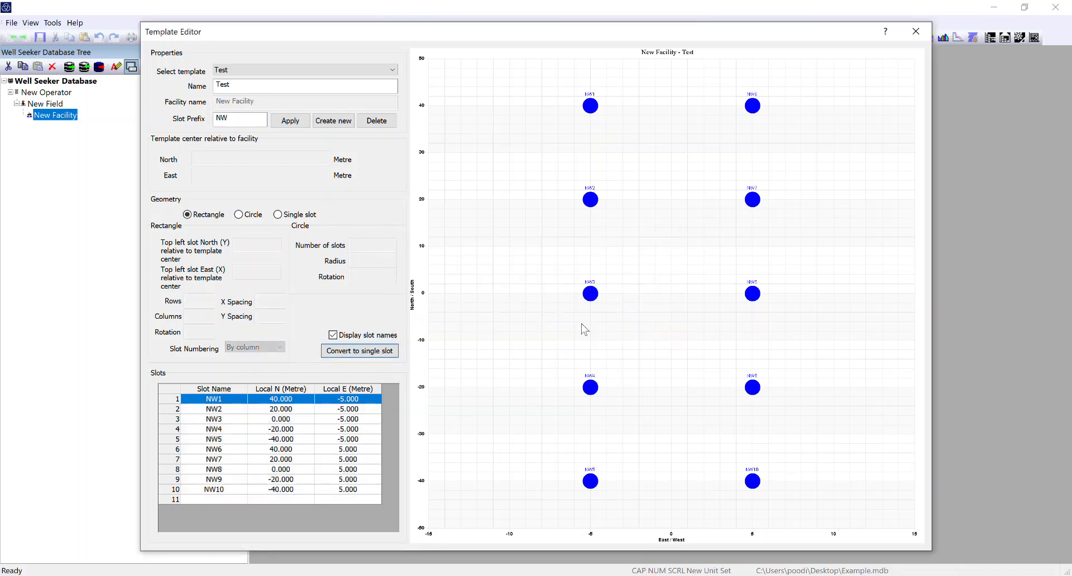
# Step: Change slot NW1's coordinates to Local N 41 and Local E -6 metres, and apply the template
pyautogui.click(292, 412)
pyautogui.click(281, 402)
pyautogui.press('BackSpace')
pyautogui.write('1')
pyautogui.press('Tab')
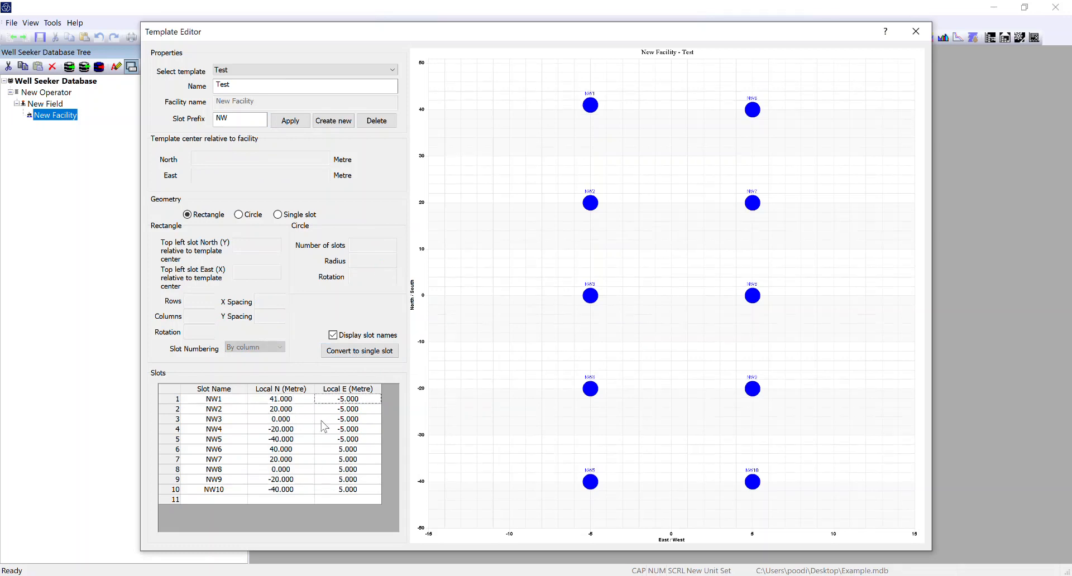
pyautogui.click(343, 400)
pyautogui.press('BackSpace')
pyautogui.write('6')
pyautogui.press('Tab')
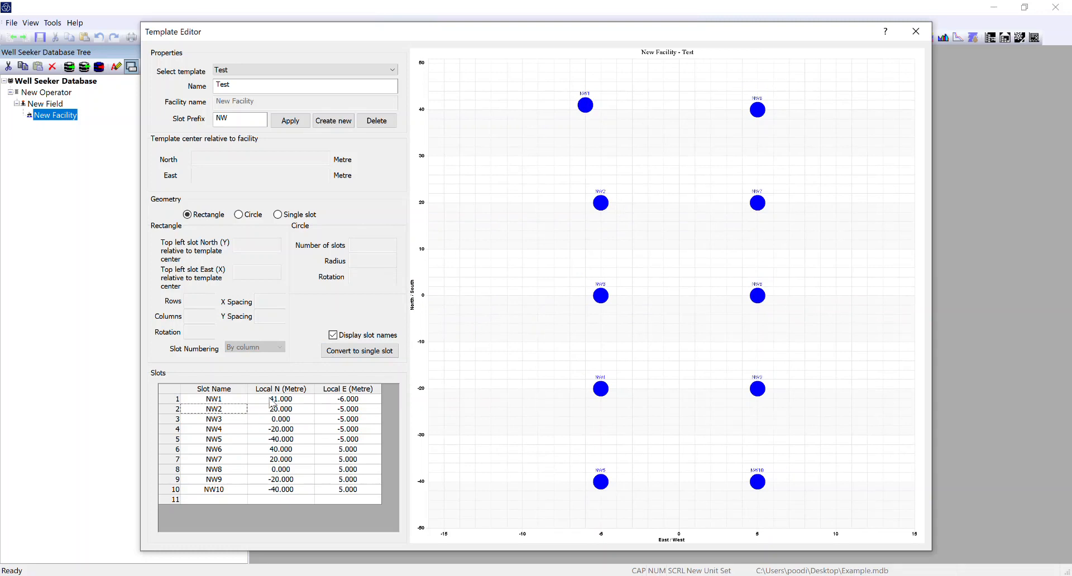
pyautogui.click(285, 121)
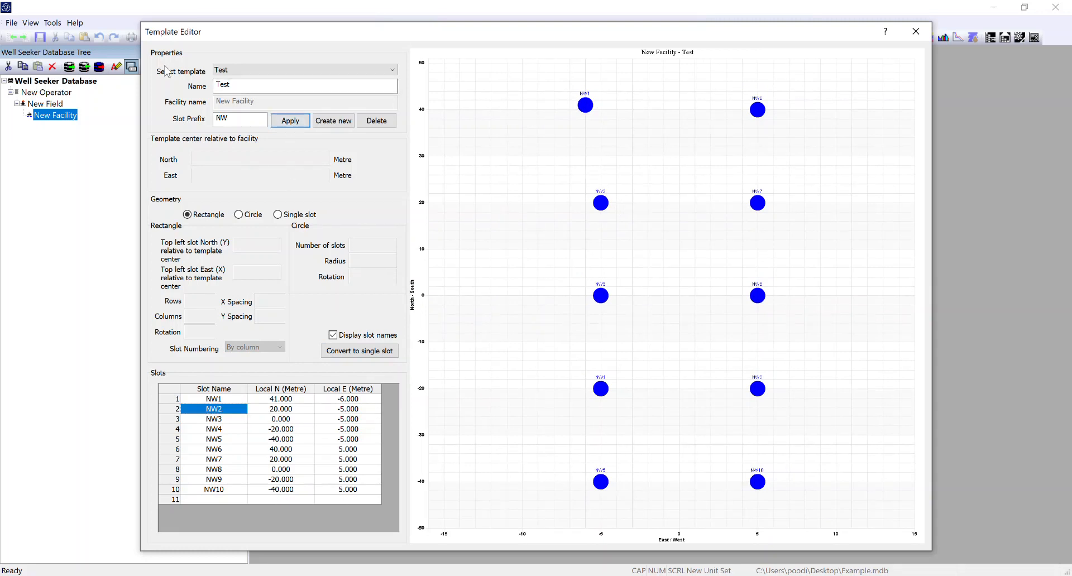
# Step: Close the template editor, reopen it from the facility properties and apply the Test template again
pyautogui.click(905, 36)
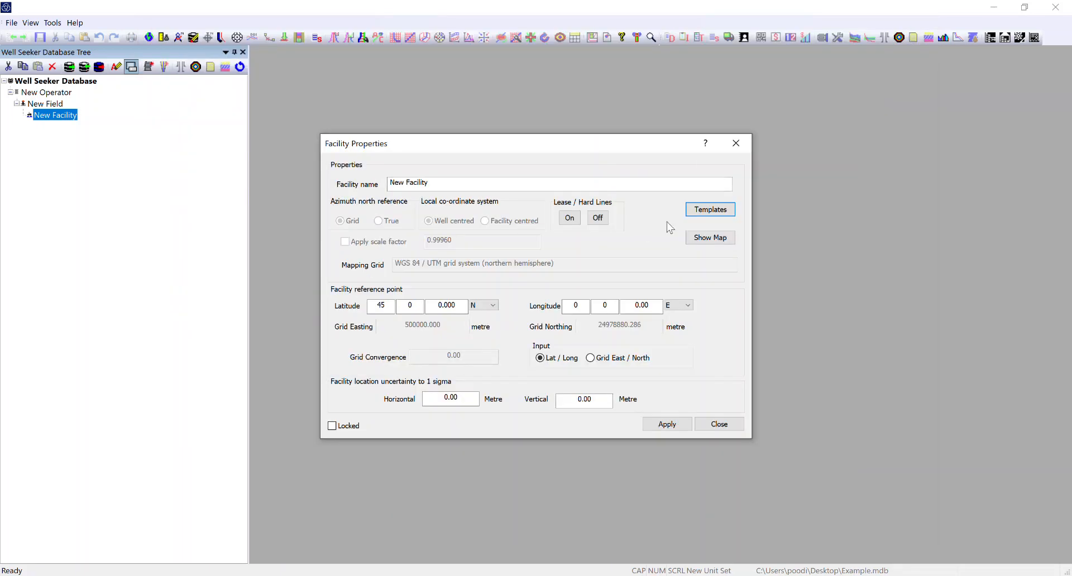
pyautogui.click(697, 215)
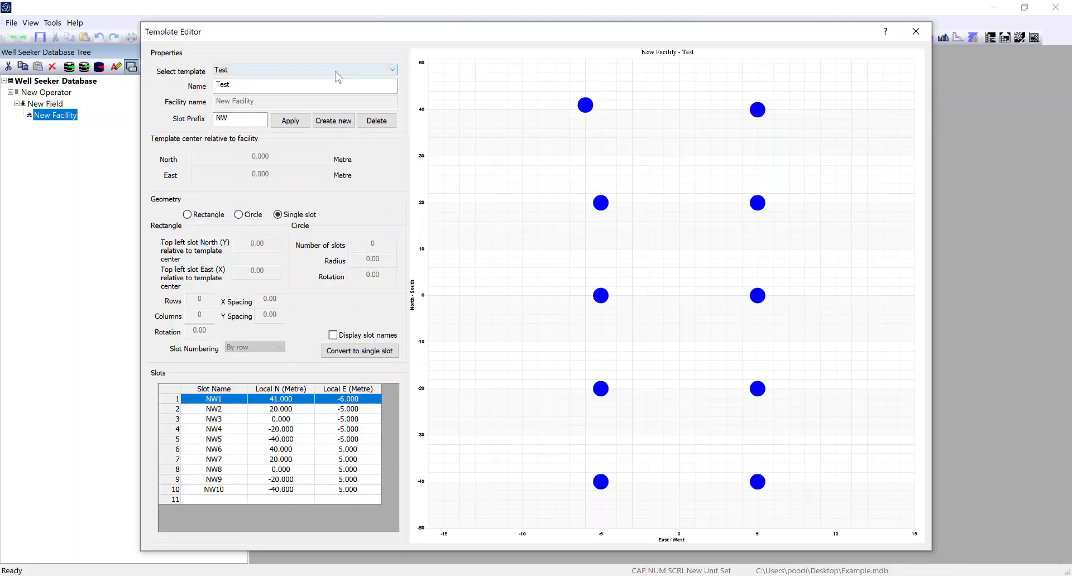
pyautogui.click(290, 121)
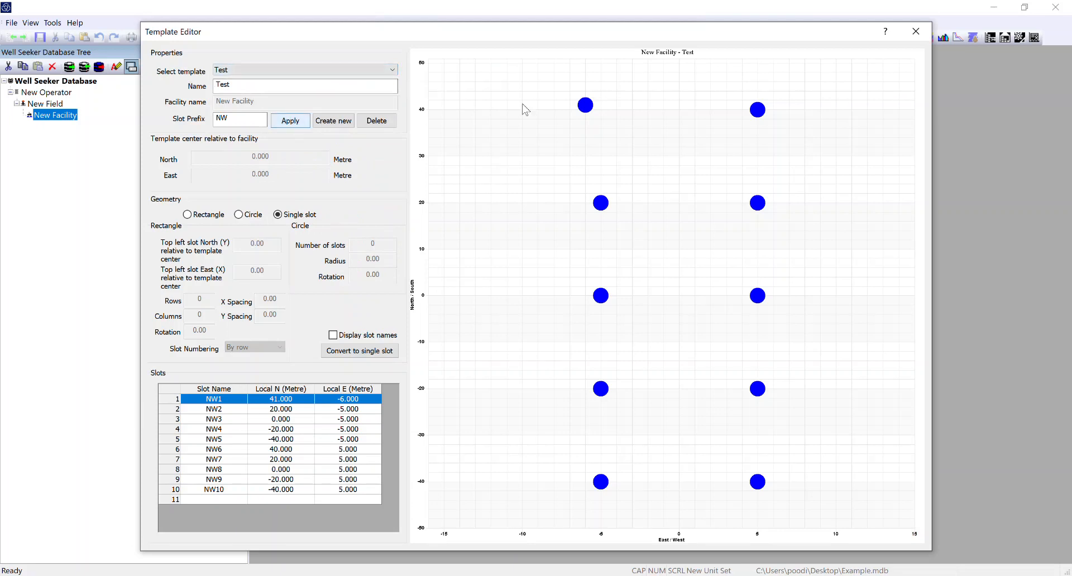
# Step: Close the template editor and the facility properties to return to the database tree
pyautogui.click(915, 31)
pyautogui.click(670, 424)
pyautogui.click(733, 429)
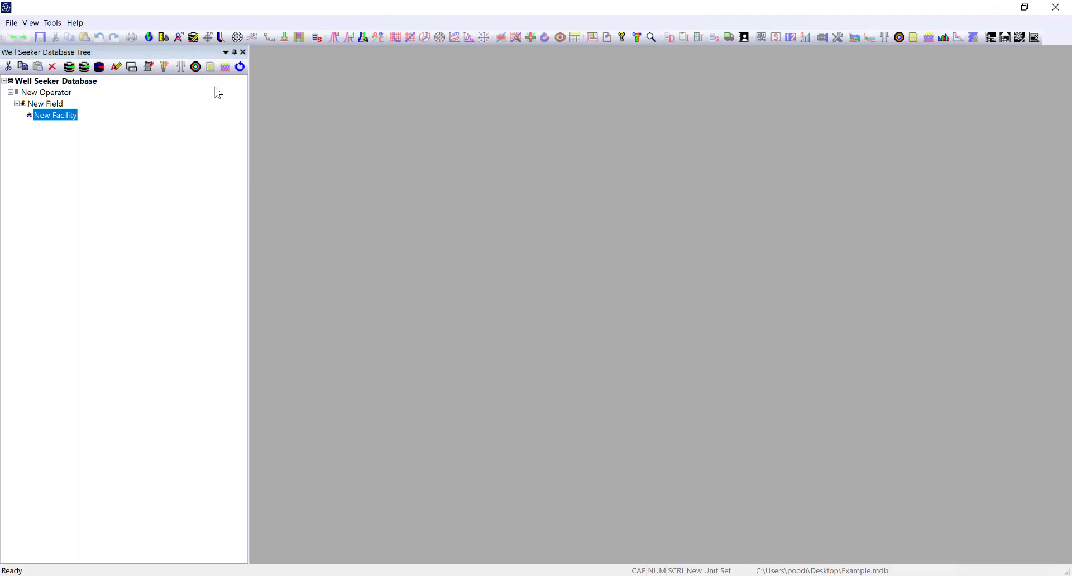
# Step: Insert a new well under New Facility and set its wellhead location by slot, choosing NW1
pyautogui.rightClick(64, 120)
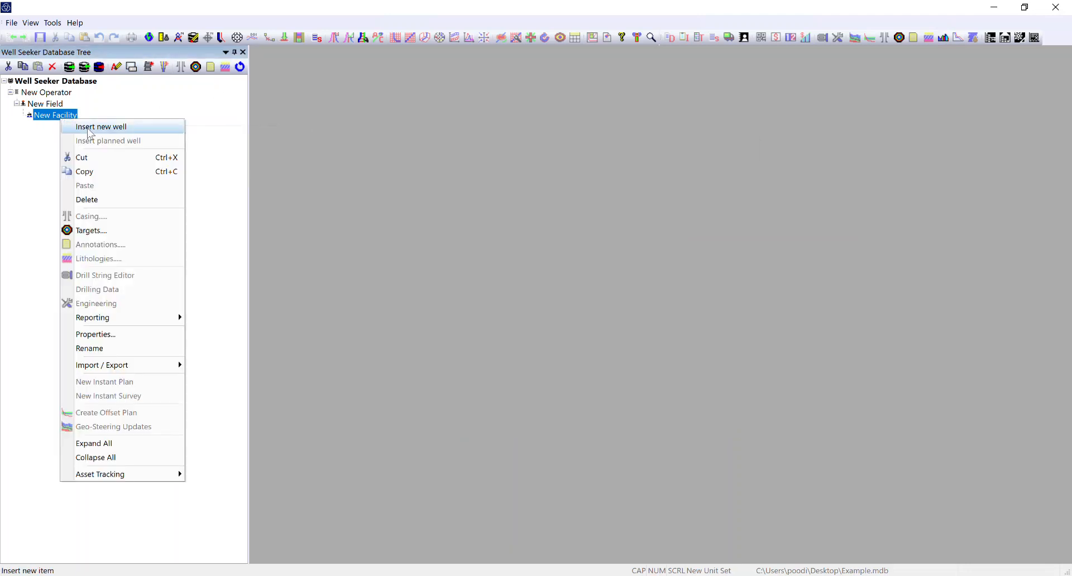
pyautogui.click(88, 128)
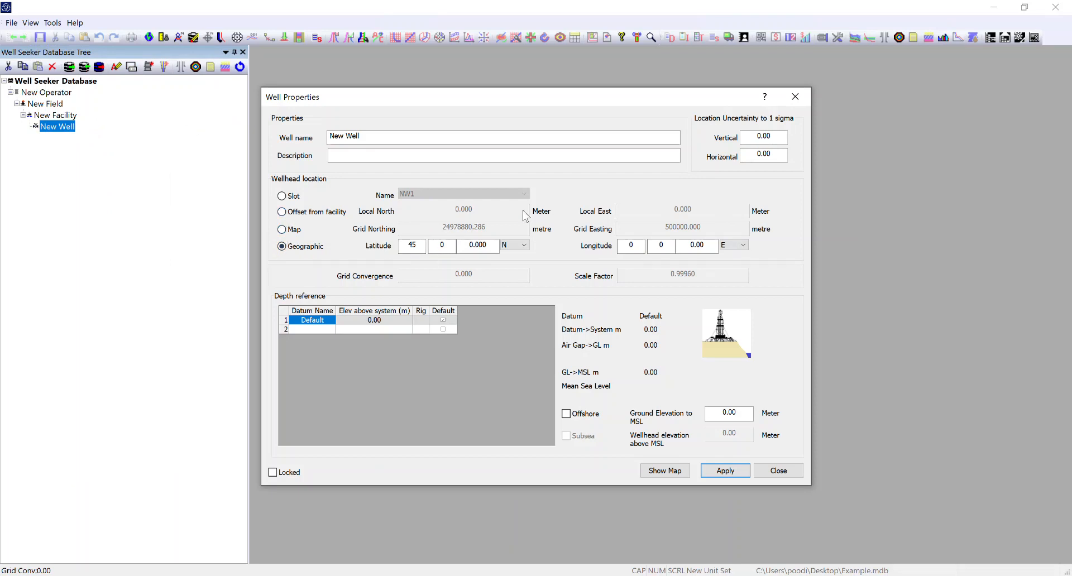
pyautogui.click(282, 196)
pyautogui.click(465, 191)
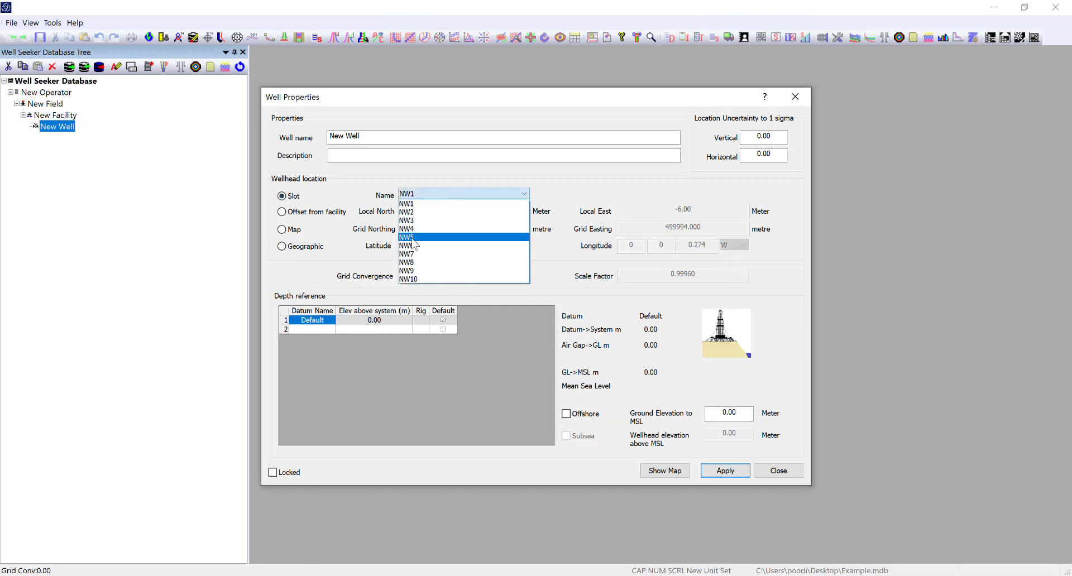
pyautogui.click(420, 203)
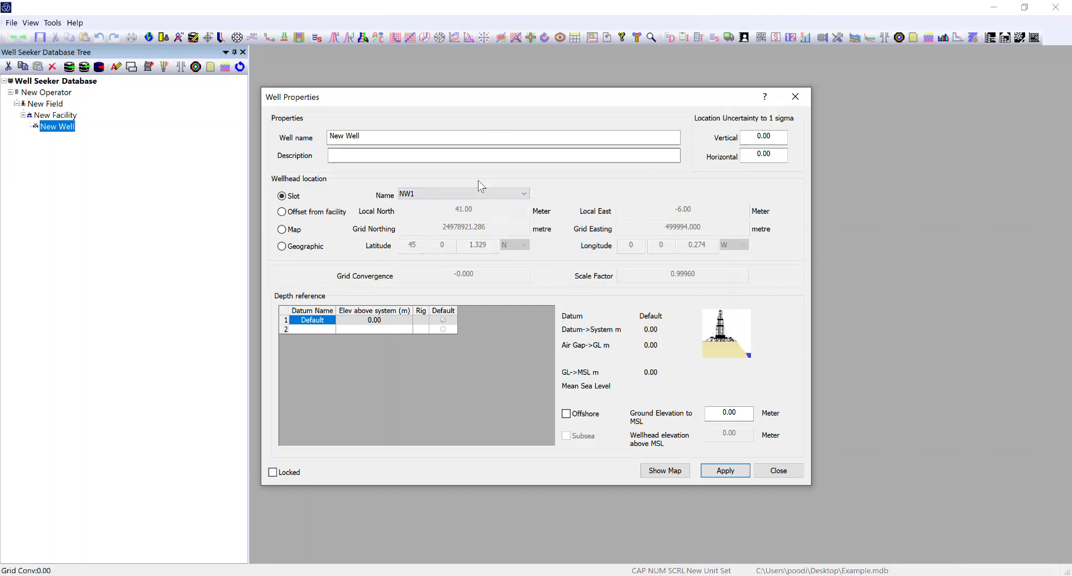
# Step: Change the well's slot to NW3, apply the well properties and close them
pyautogui.click(469, 193)
pyautogui.click(460, 221)
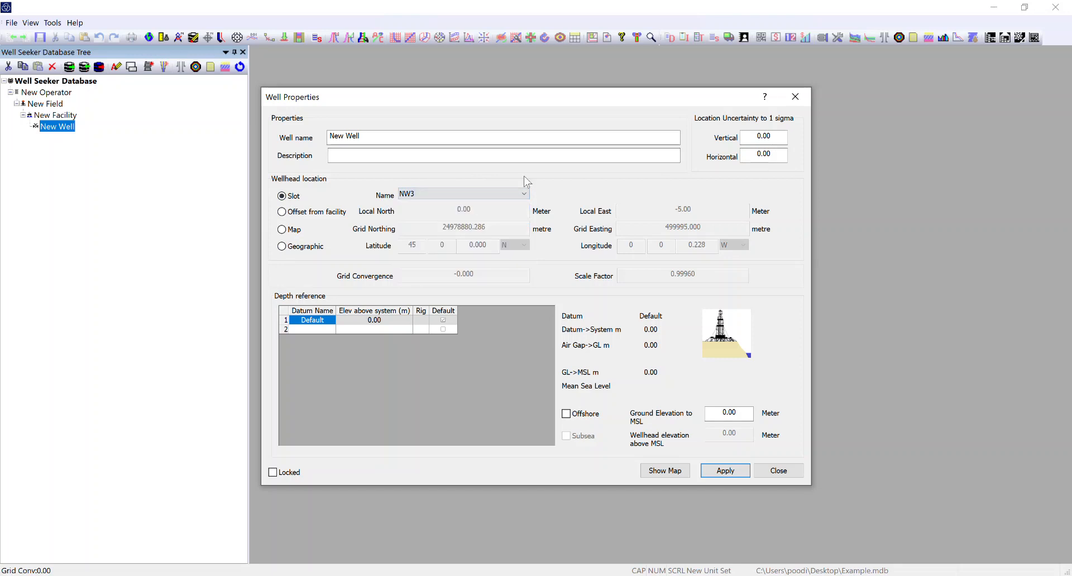
pyautogui.click(719, 476)
pyautogui.click(773, 474)
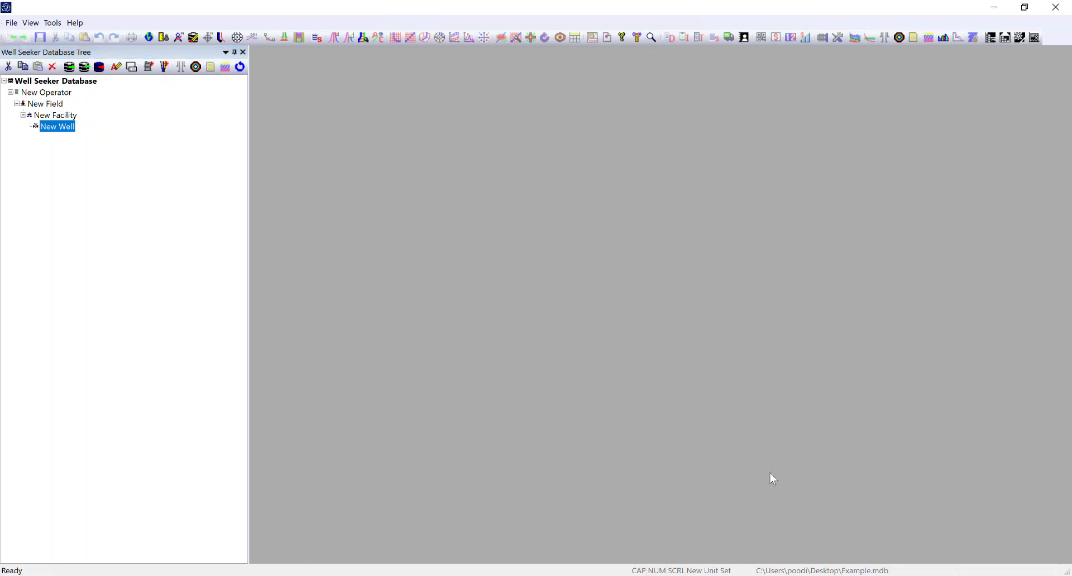